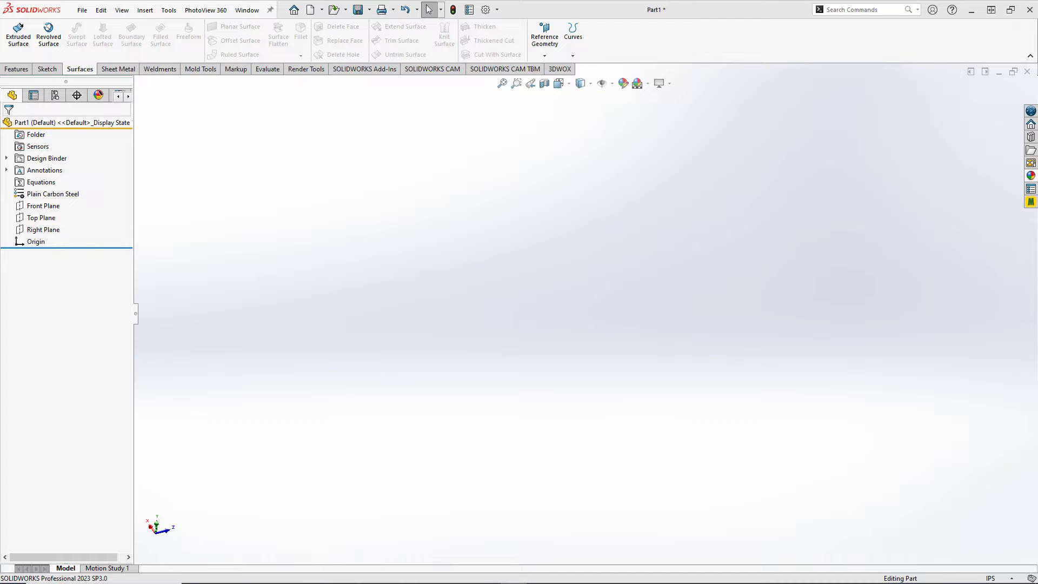
- Switch the CommandManager to the Features tab to show solid feature commands
left_click(16, 69)
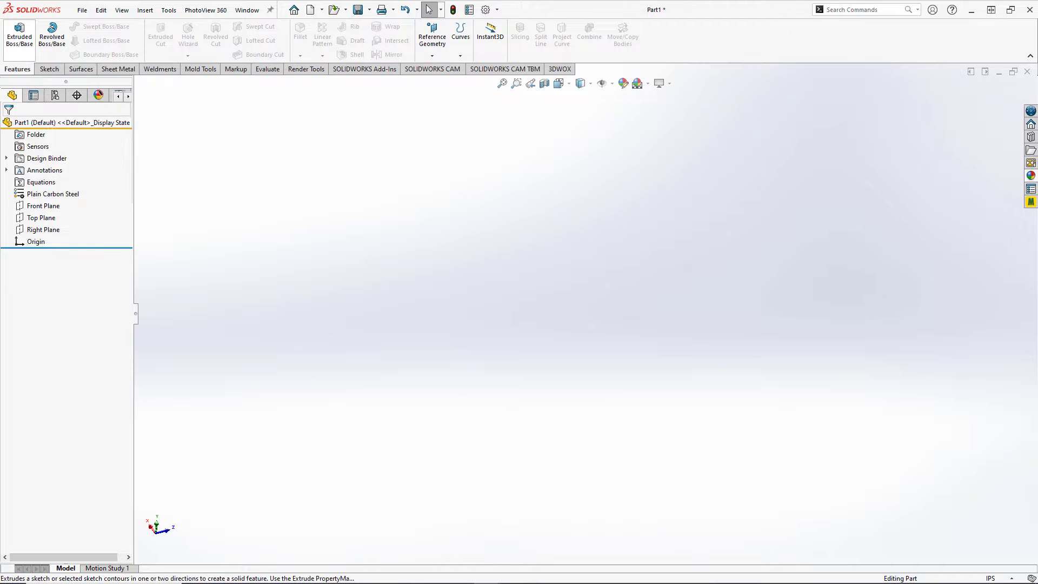
- Start an extruded boss and draw a center rectangle on the Top Plane at the origin
left_click(20, 33)
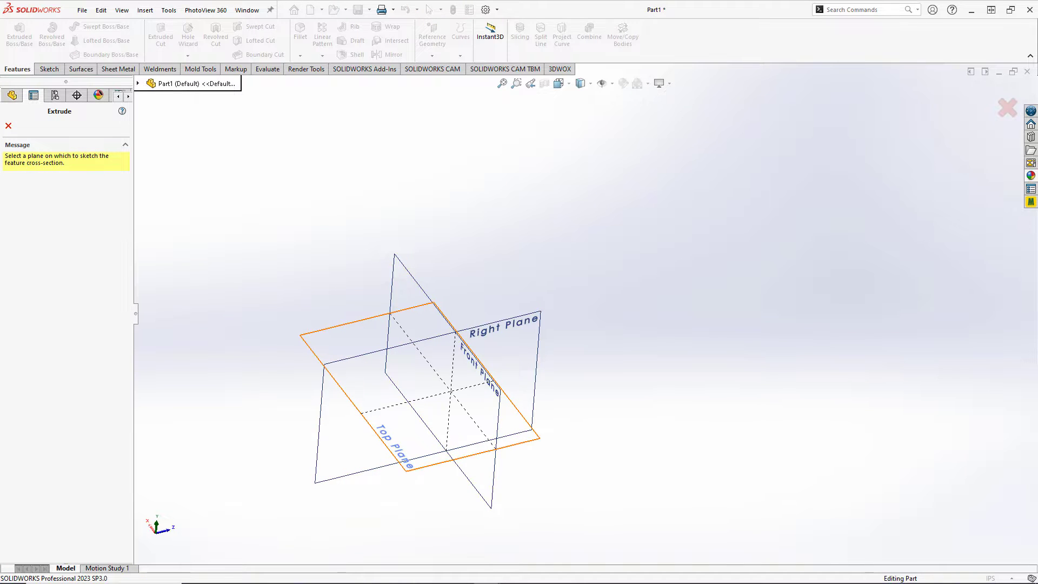
left_click(394, 449)
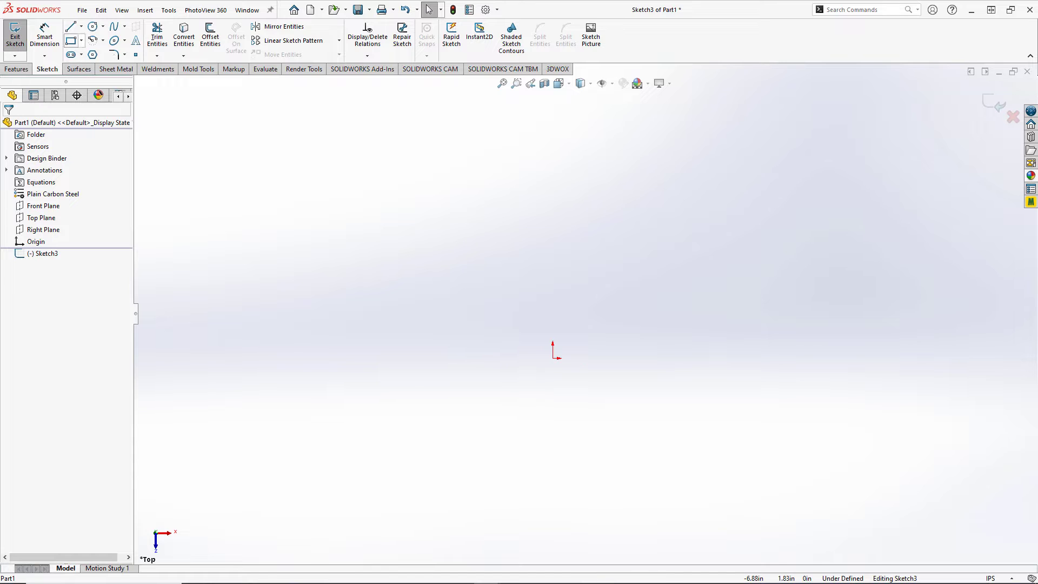
left_click(71, 40)
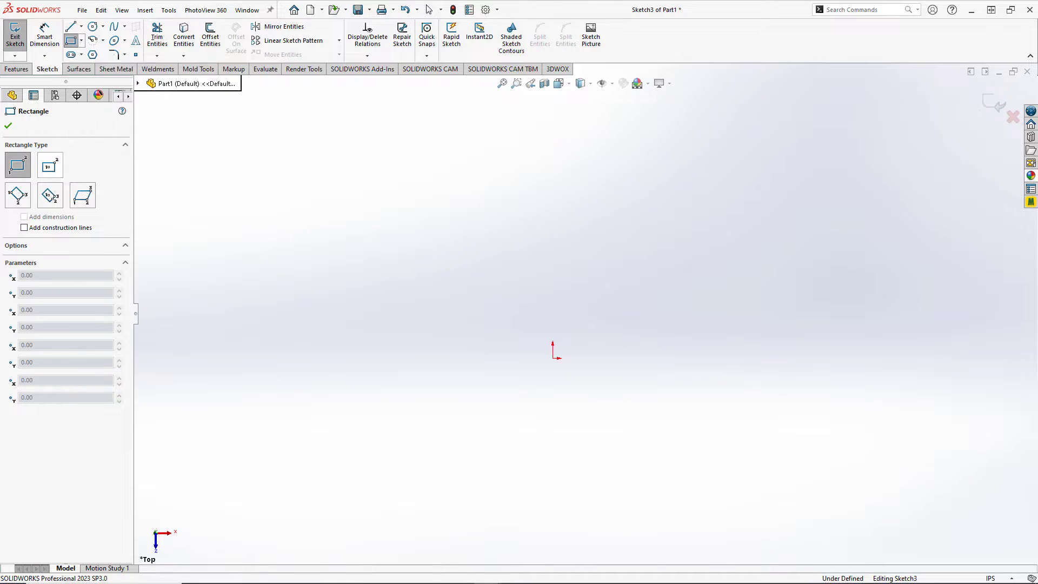
left_click(50, 165)
left_click(552, 358)
left_click(798, 519)
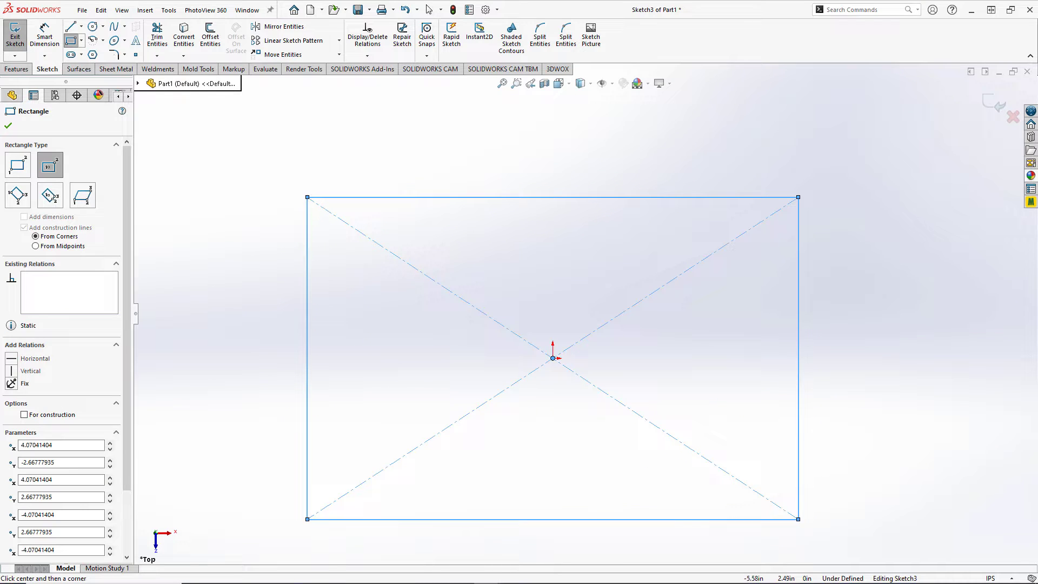
- Dimension the rectangle 8.5 wide and 5.56 tall
key("s")
left_click(255, 219)
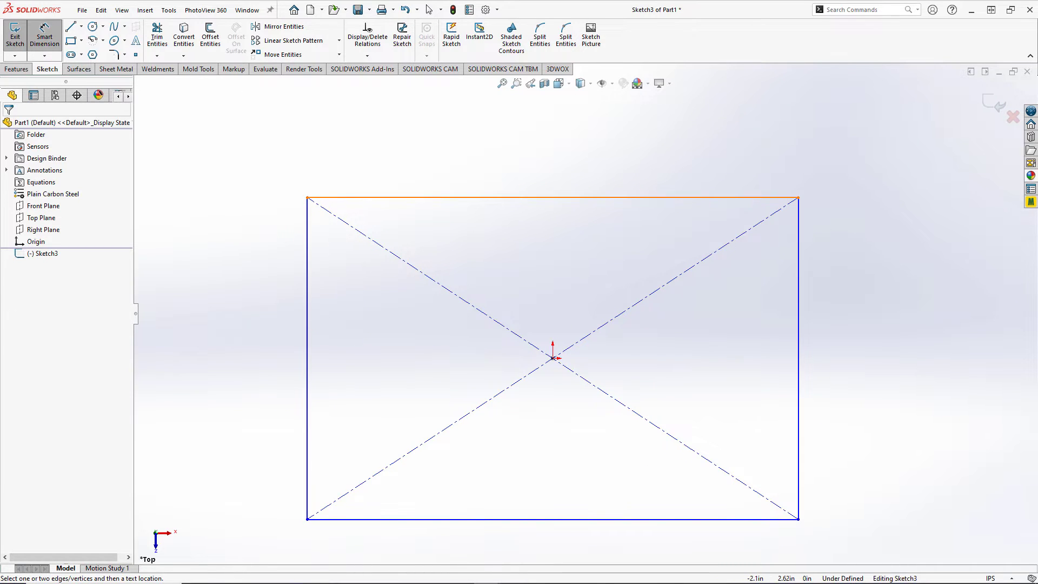
left_click(476, 197)
left_click(476, 156)
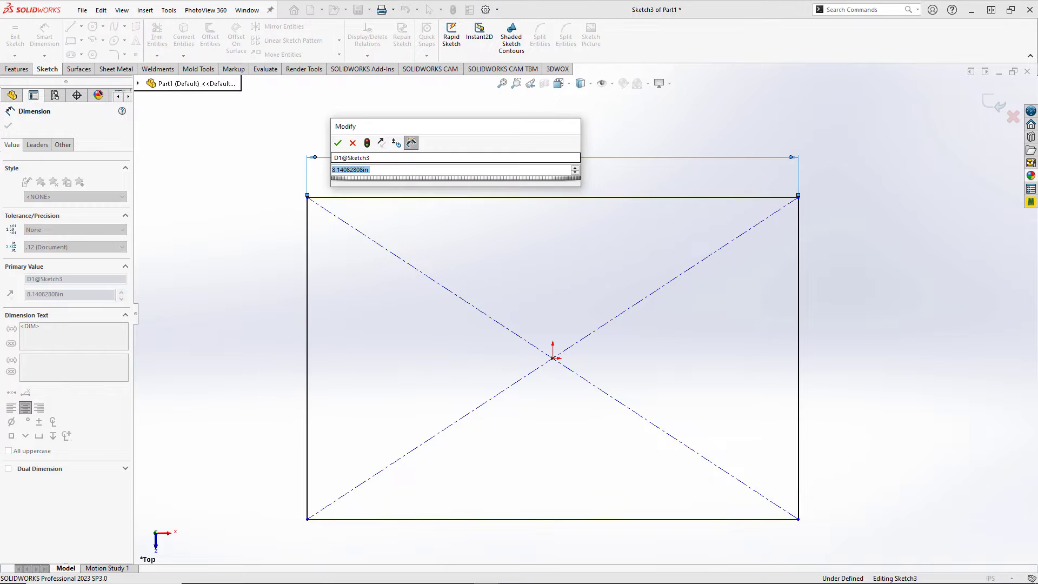
type("8.5")
key("Return")
left_click(306, 357)
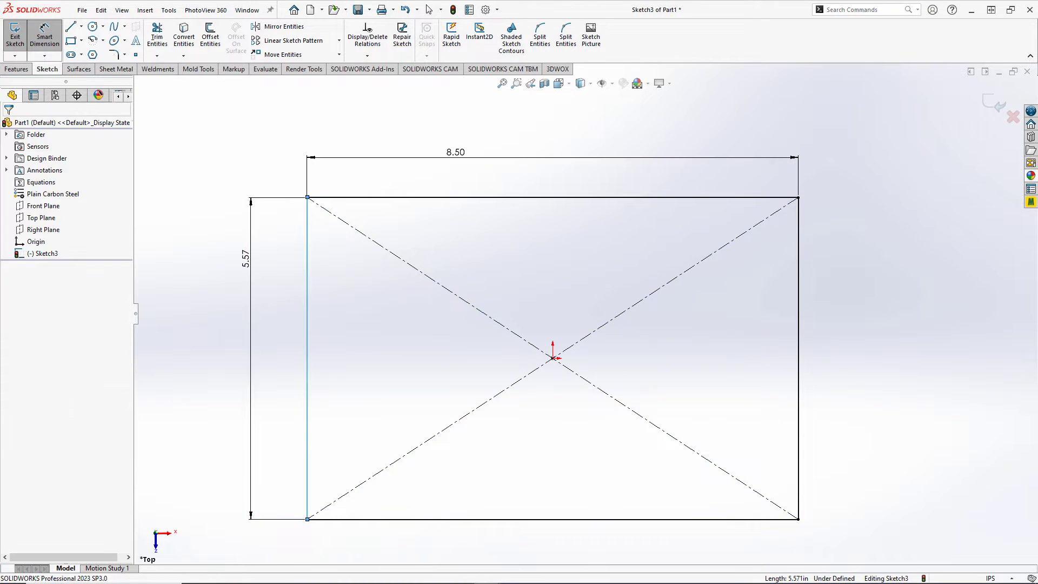
left_click(249, 256)
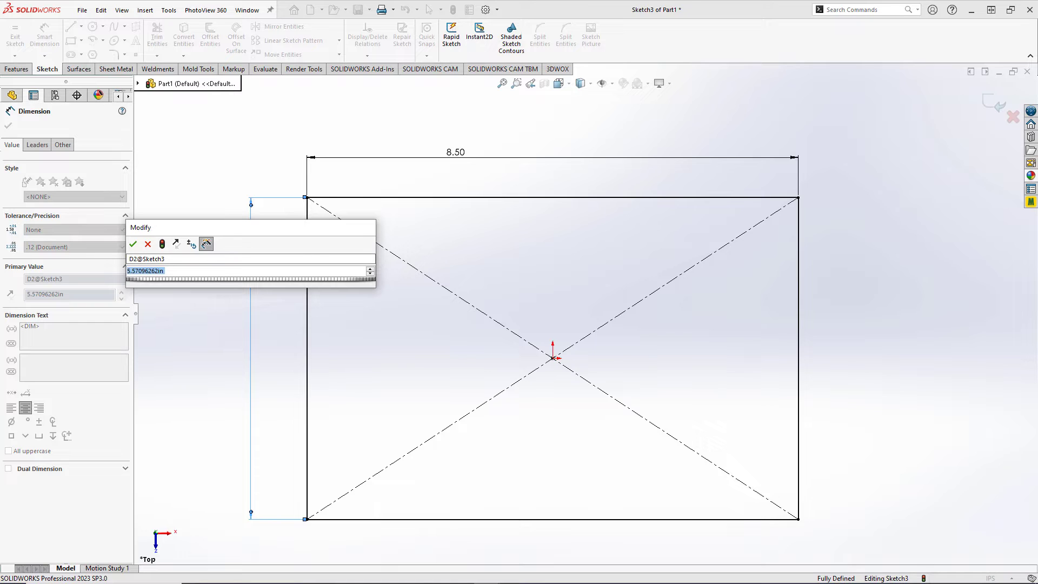
type("5.56")
key("Return")
key("Escape")
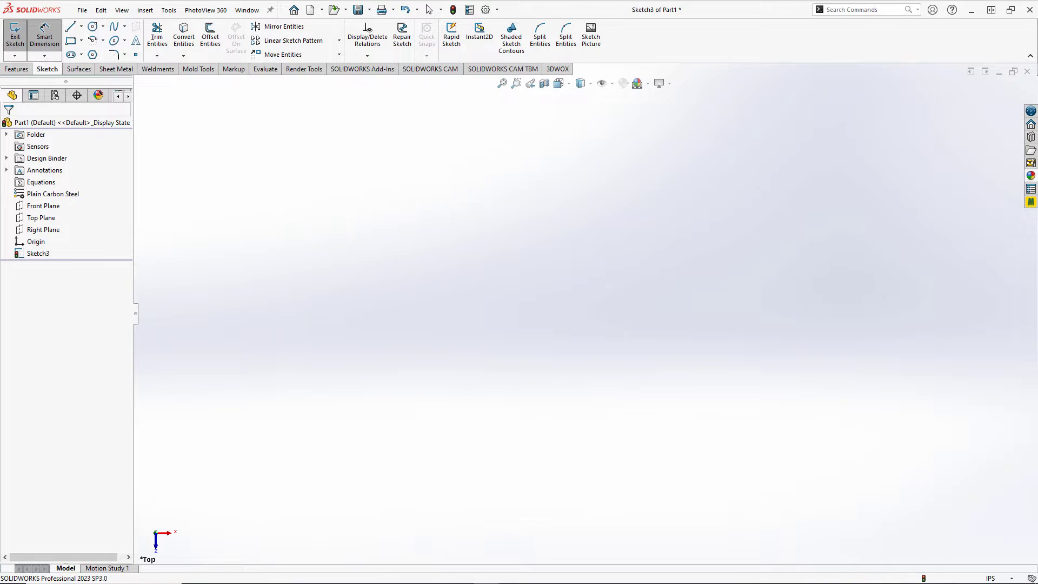
- Extrude the rectangle 10 in mid-plane into a solid block and orbit to view it
key("e")
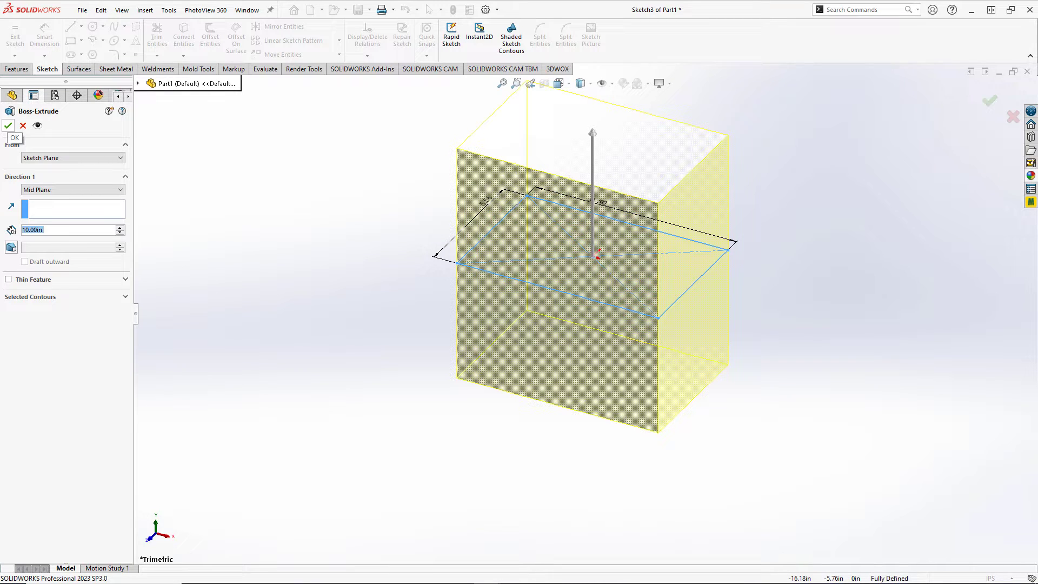
left_click(8, 126)
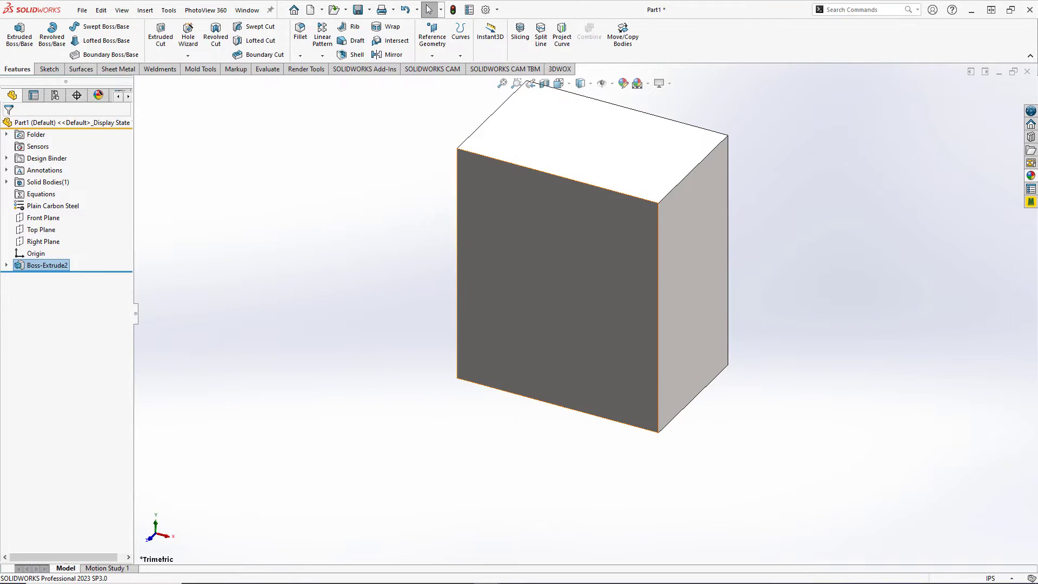
mouse_move(590, 281)
middle_mouse_down()
mouse_move(605, 303)
mouse_move(584, 281)
middle_mouse_up()
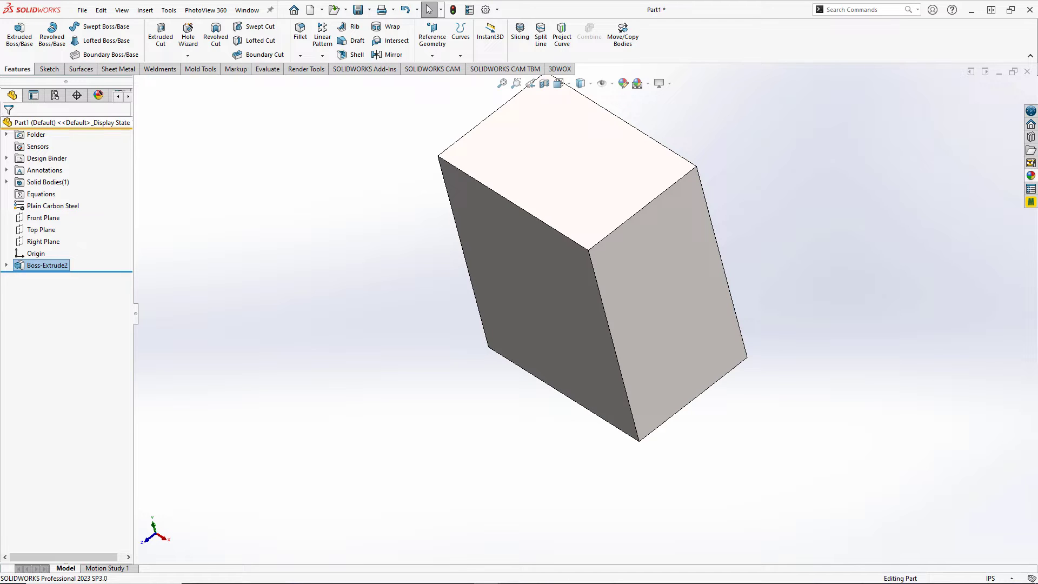
- Start an extruded surface with its sketch on the Right Plane
left_click(80, 69)
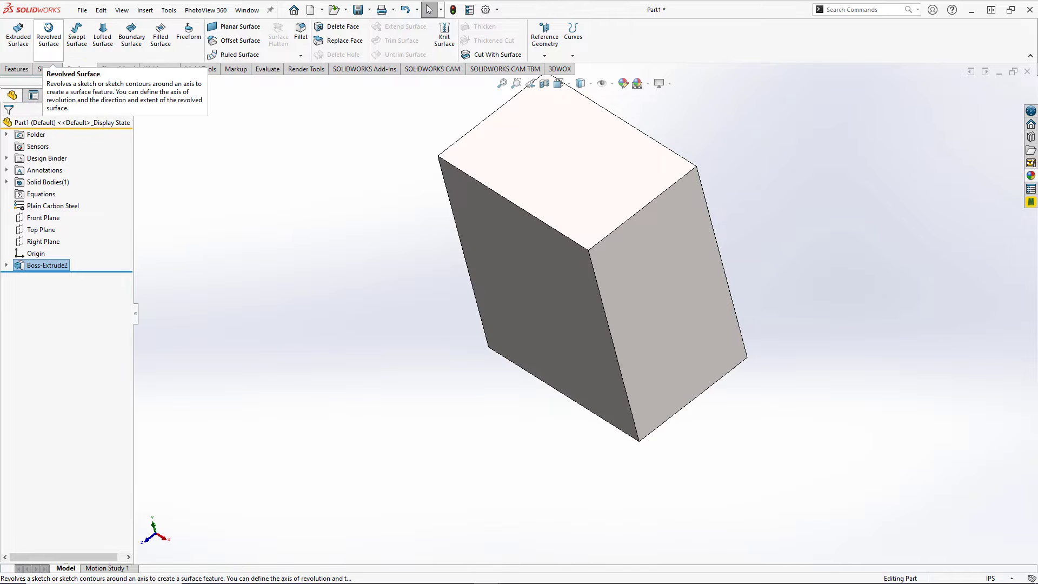
left_click(19, 35)
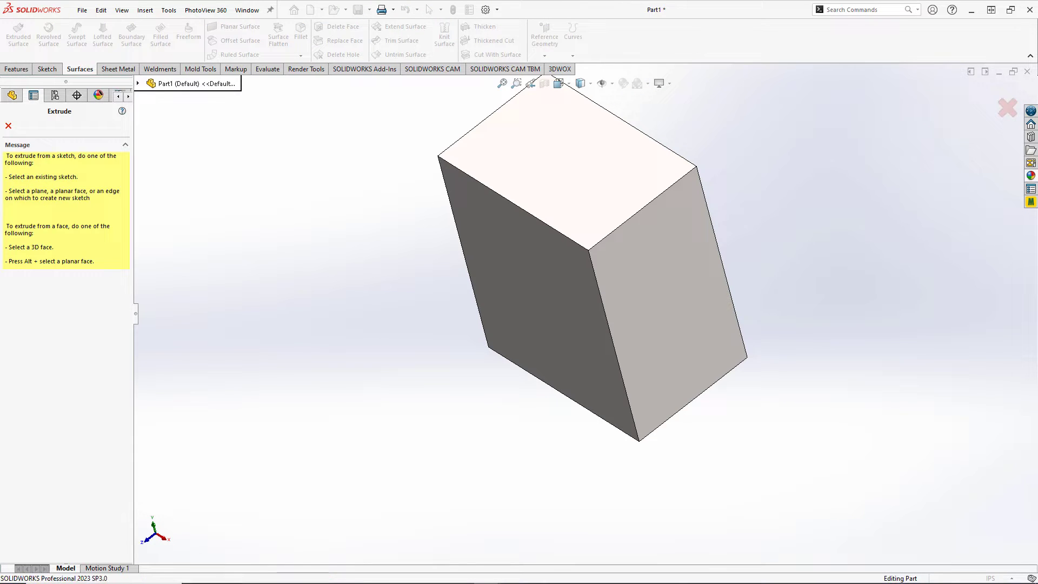
left_click(138, 83)
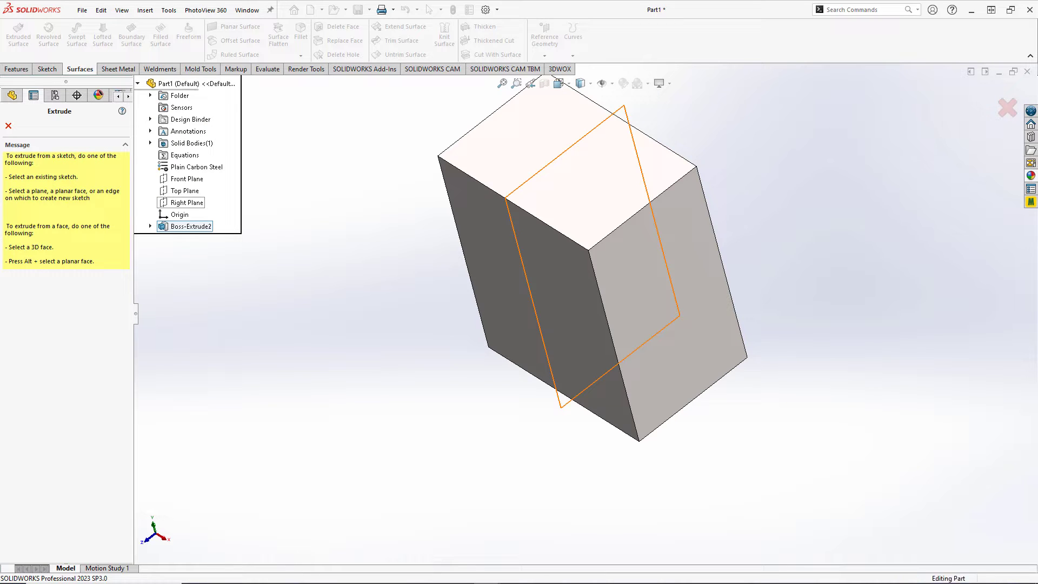
left_click(187, 202)
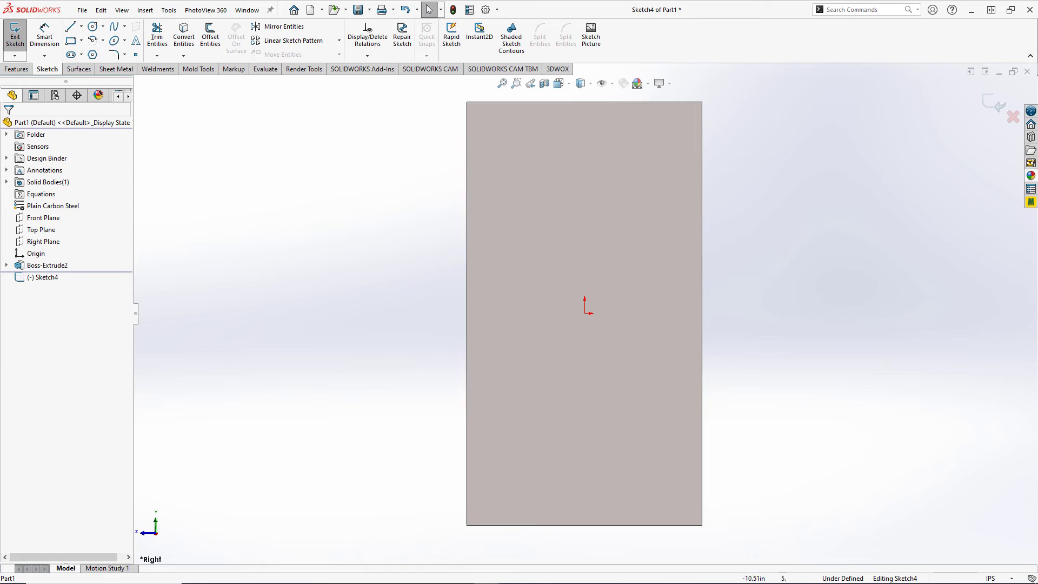
- Draw a six-point wavy spline crossing the block from left to right
left_click(113, 26)
left_click(374, 252)
left_click(500, 197)
left_click(592, 313)
left_click(702, 209)
left_click(822, 268)
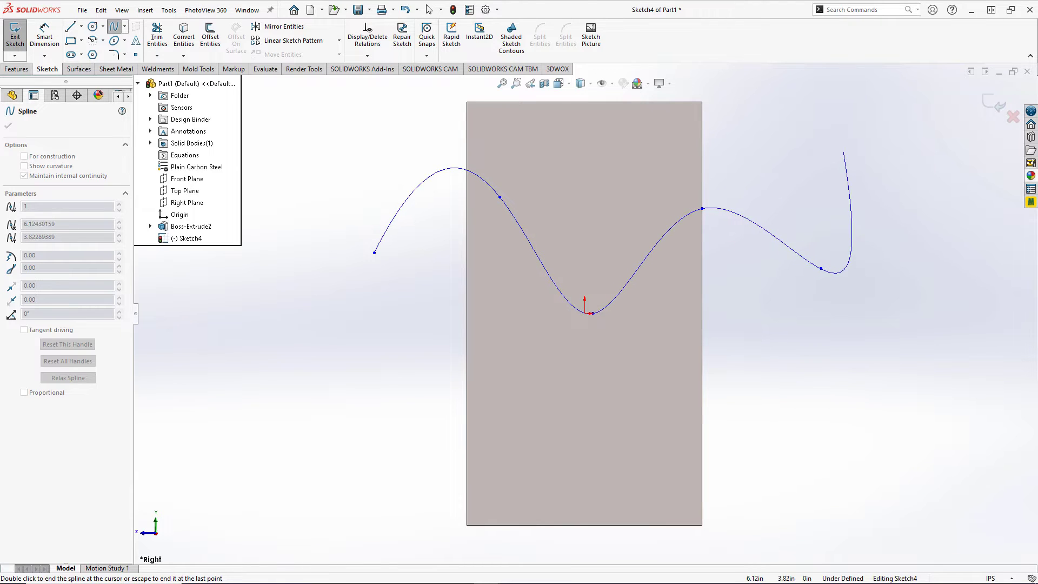
left_click(898, 229)
key("Escape")
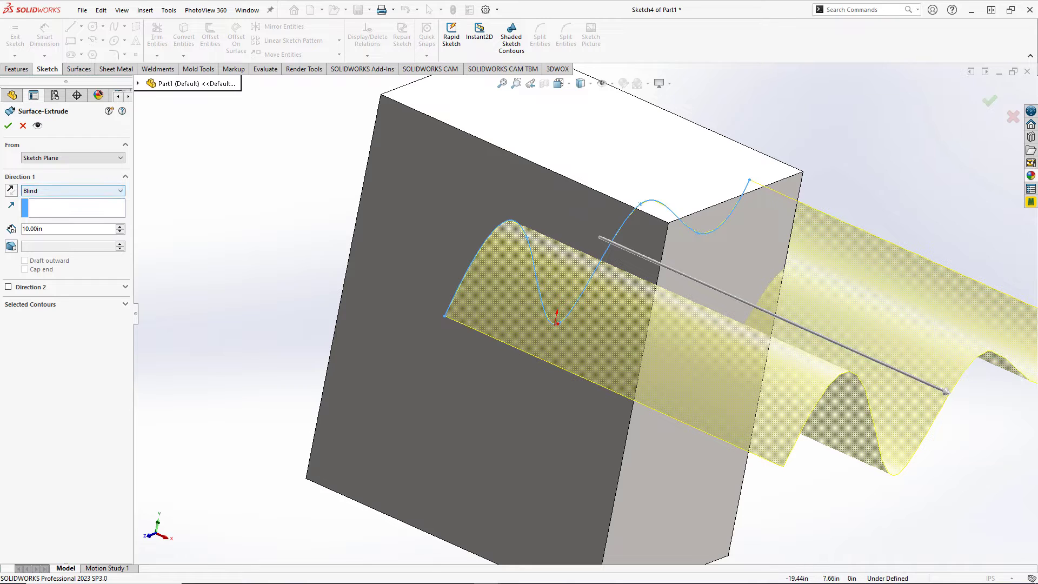
- Extrude the spline surface Mid Plane to 13.37 in and accept Surface-Extrude2
left_click(73, 190)
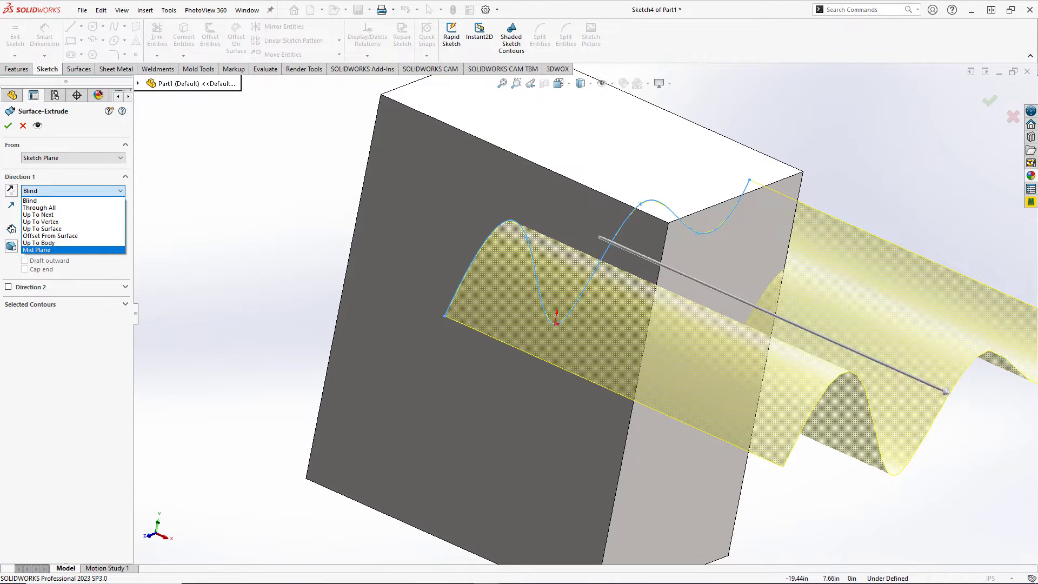
left_click(48, 250)
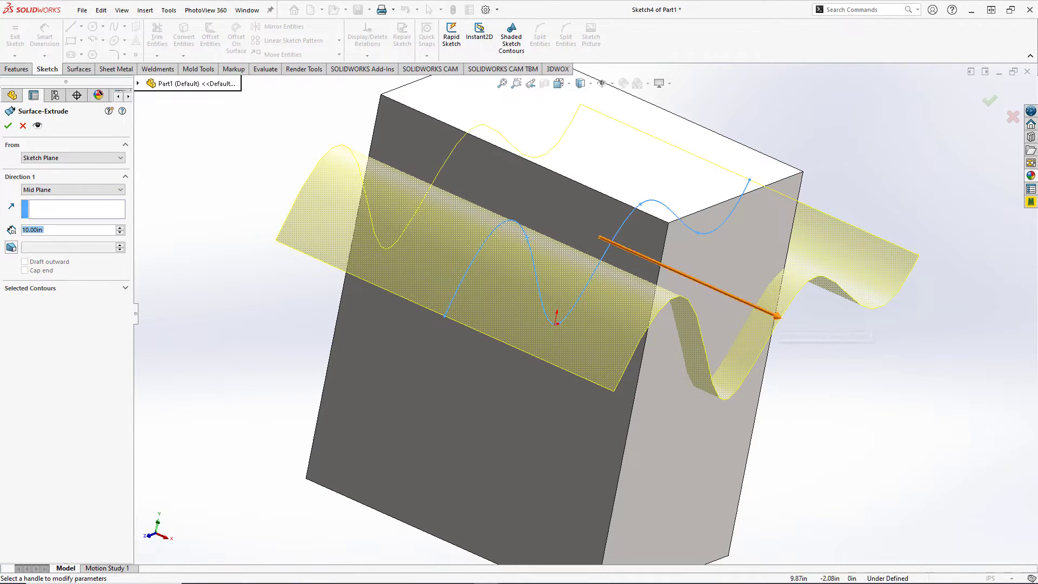
left_click_drag(777, 317, 835, 342)
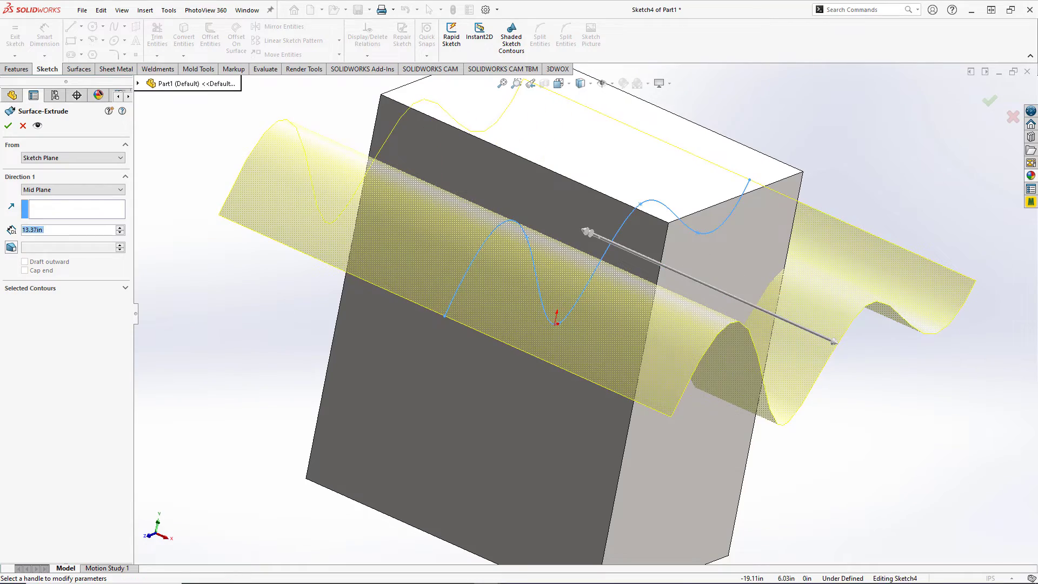
middle_click_drag(835, 343, 865, 408)
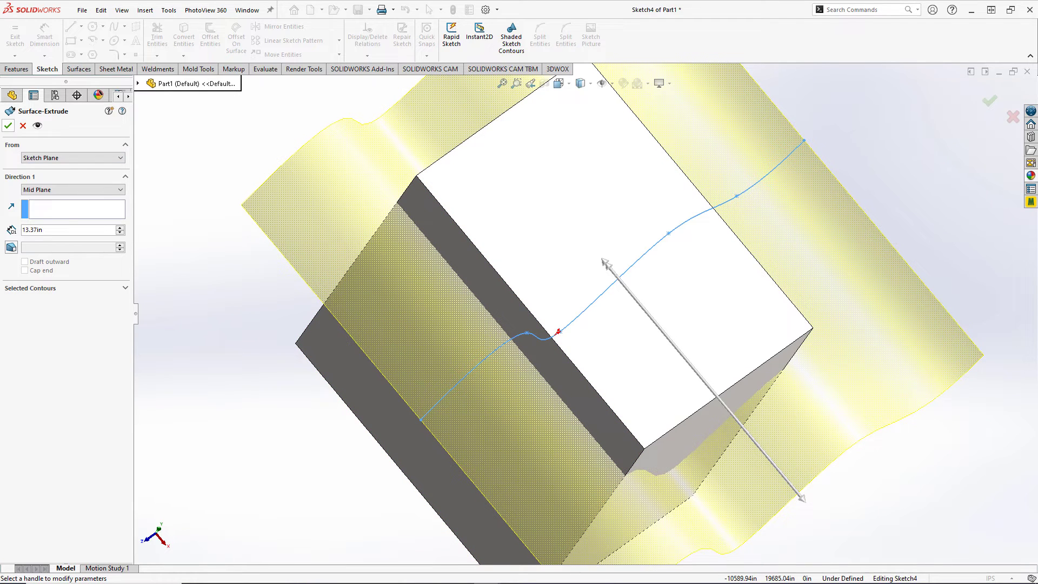
left_click(8, 125)
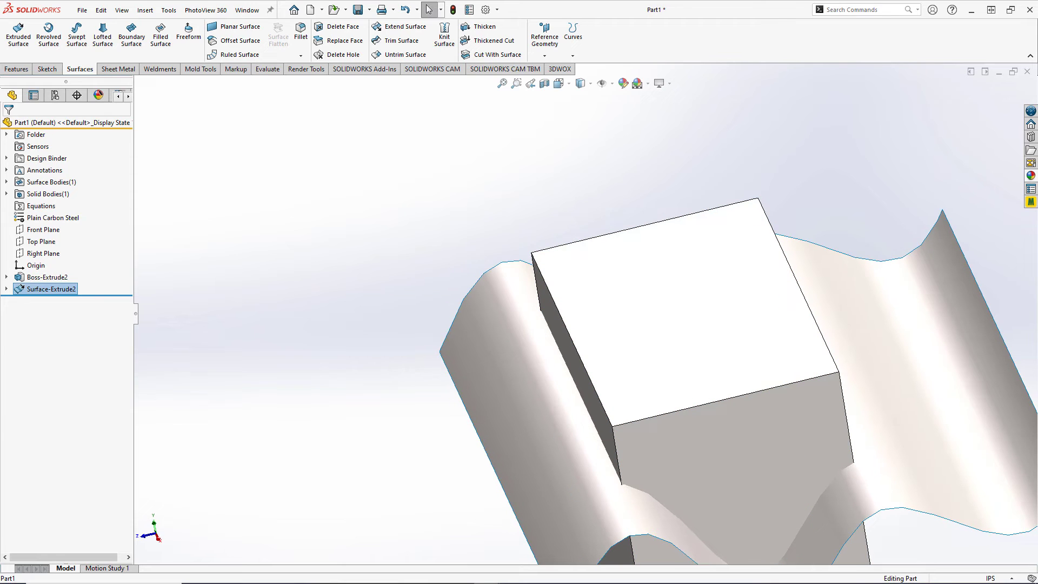
- Give Surface-Extrude2 a cyan appearance, then orbit and zoom to view it
right_click(46, 289)
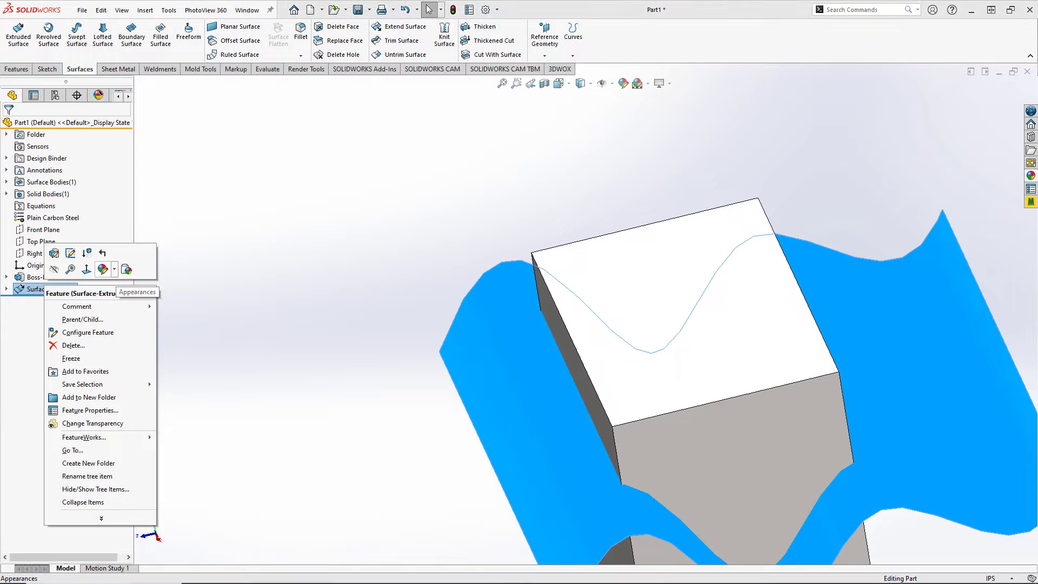
key("Escape")
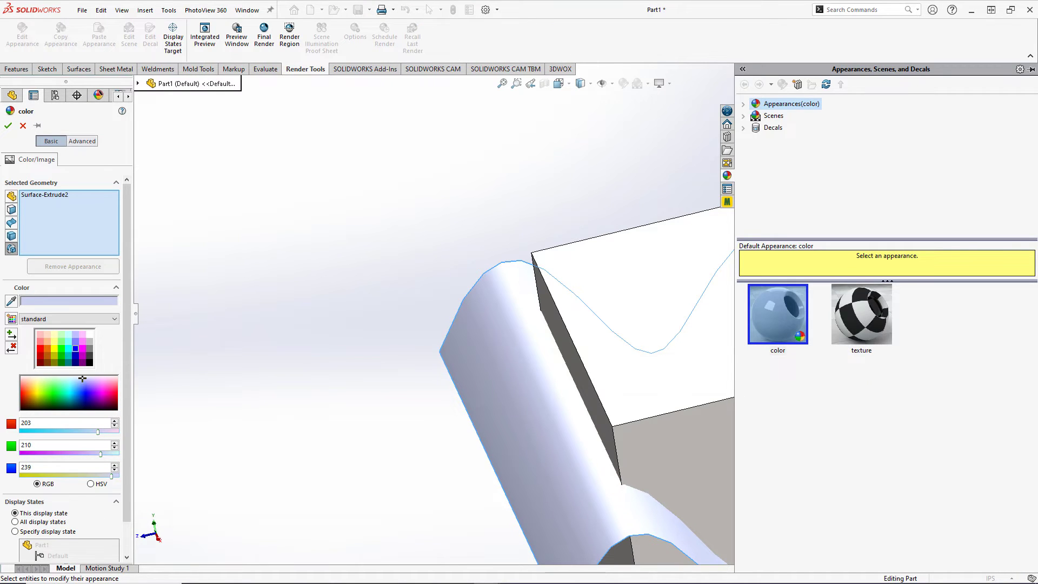
left_click(82, 378)
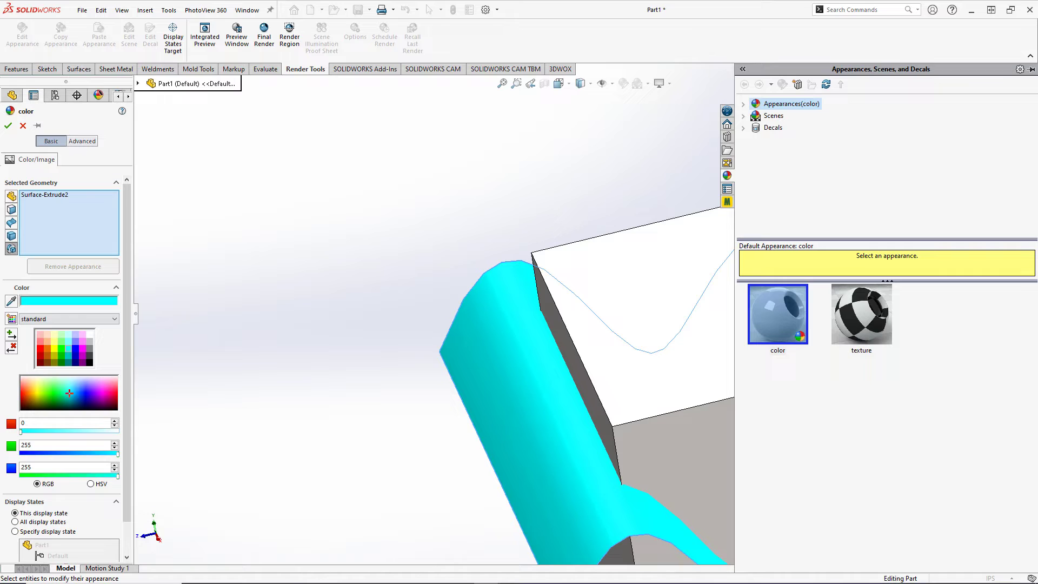
left_click(8, 125)
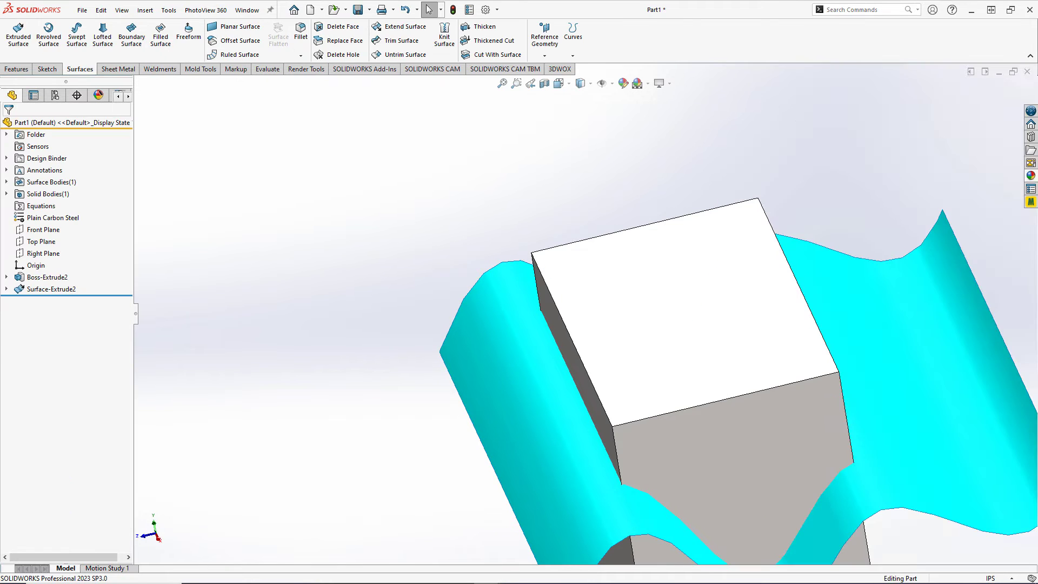
middle_click_drag(541, 324, 595, 297)
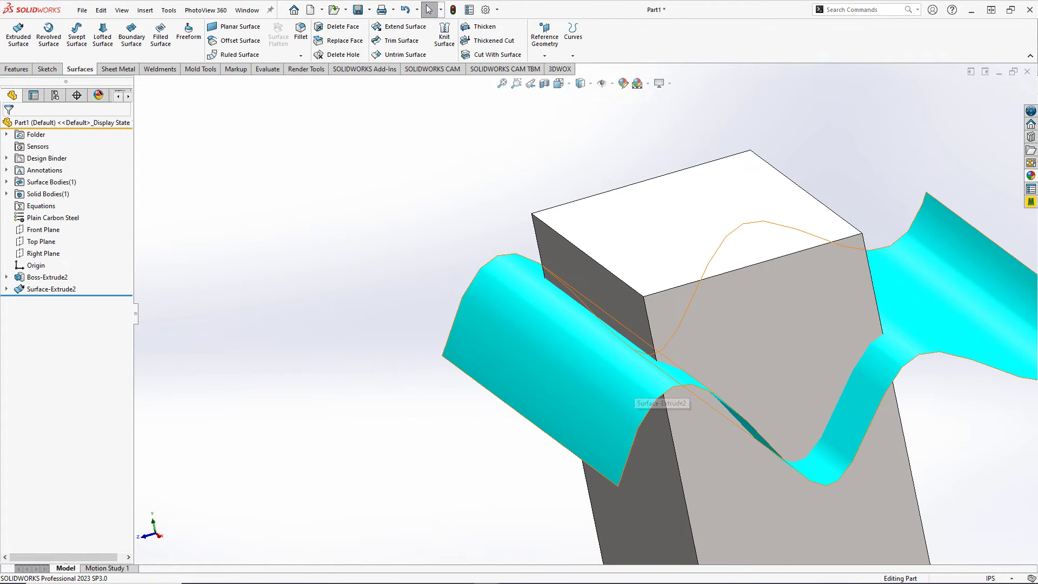
scroll(549, 280, "up", 4)
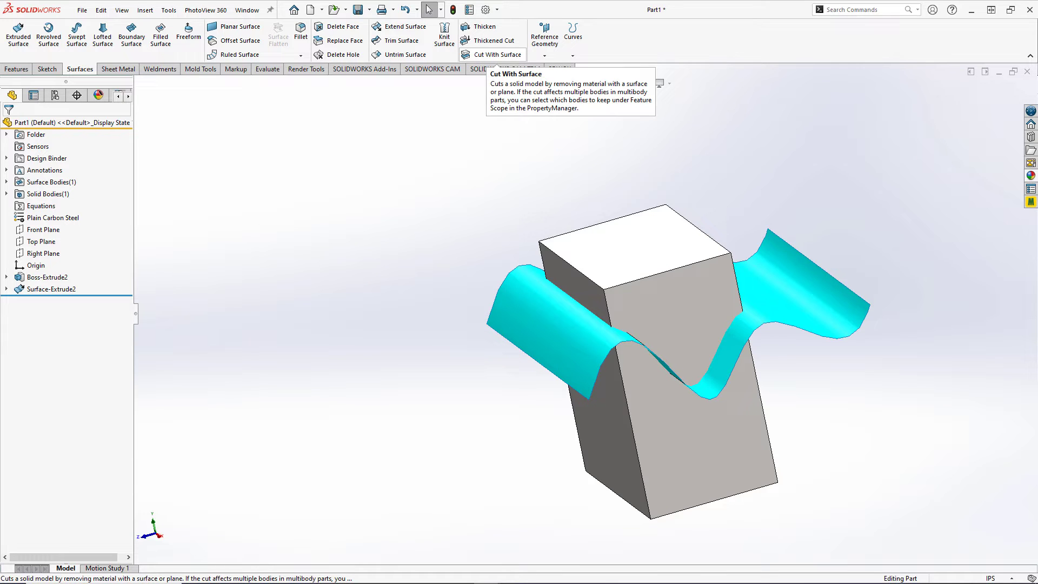
- Cut the block with Surface-Extrude2, checking the cut direction before confirming
left_click(495, 55)
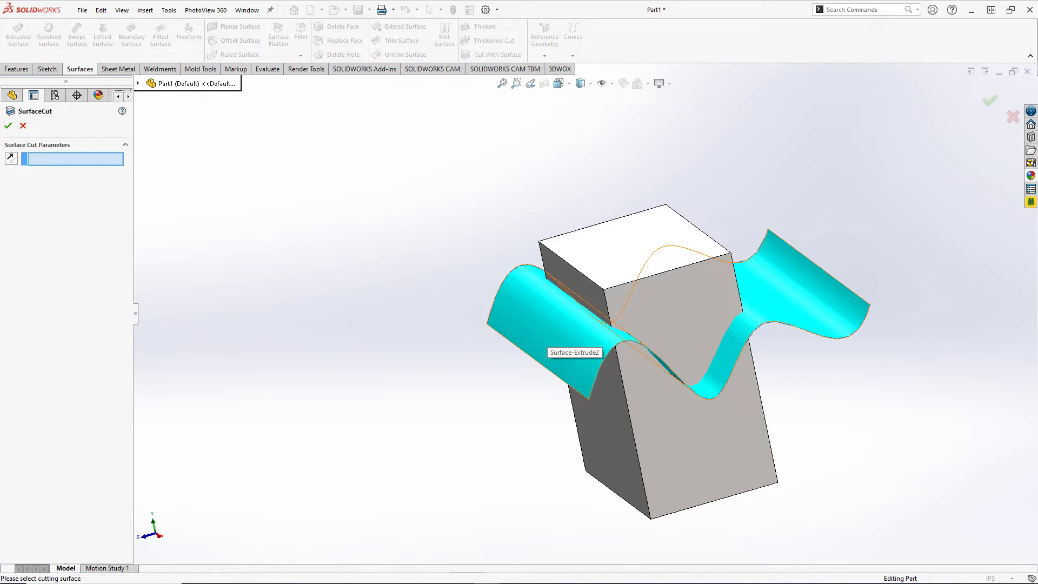
left_click(546, 338)
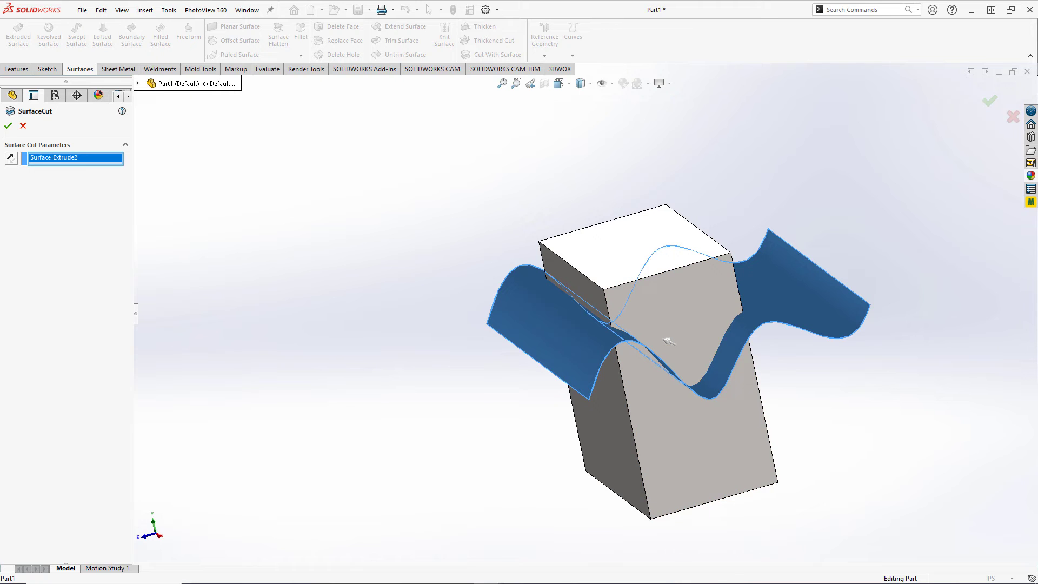
key("Up")
key("Up")
key("Up")
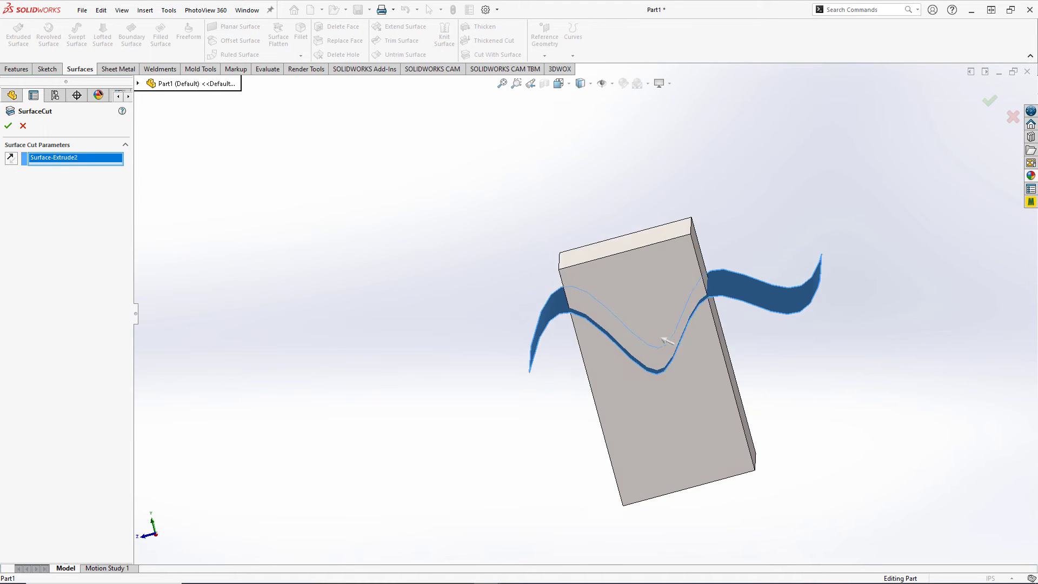
key("Left")
key("Left")
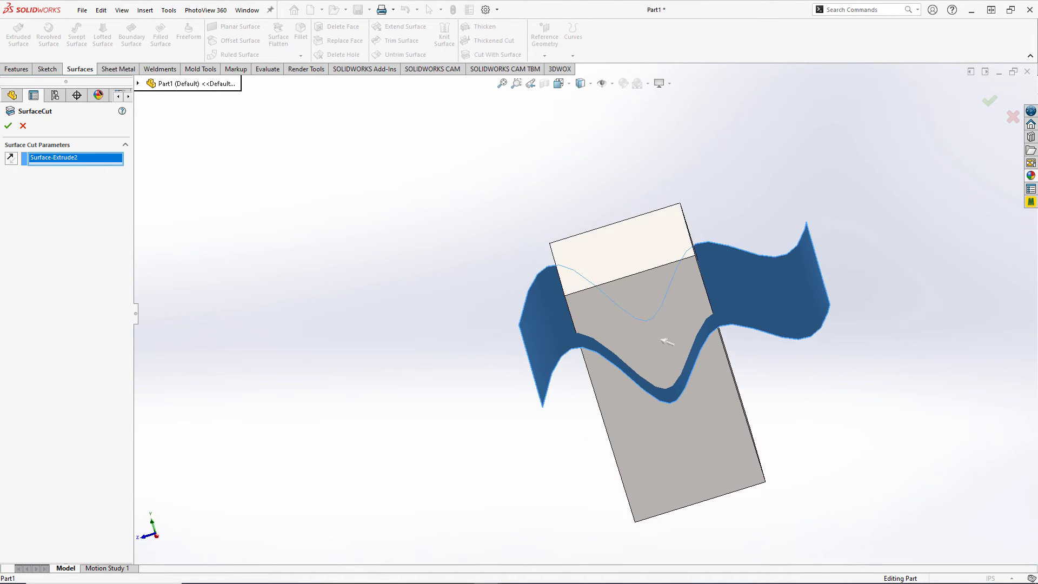
key("Right")
key("Right")
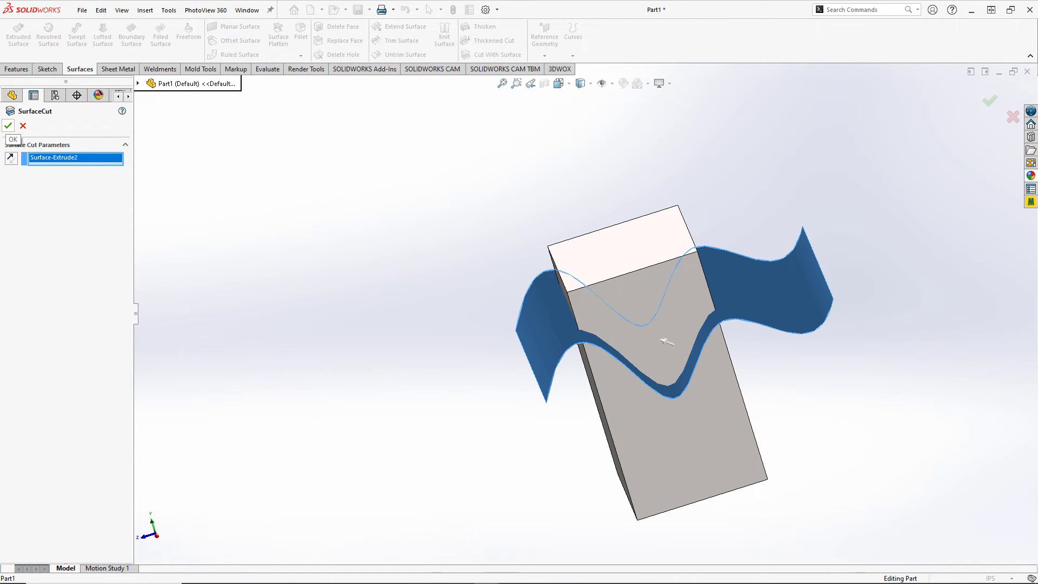
left_click(8, 125)
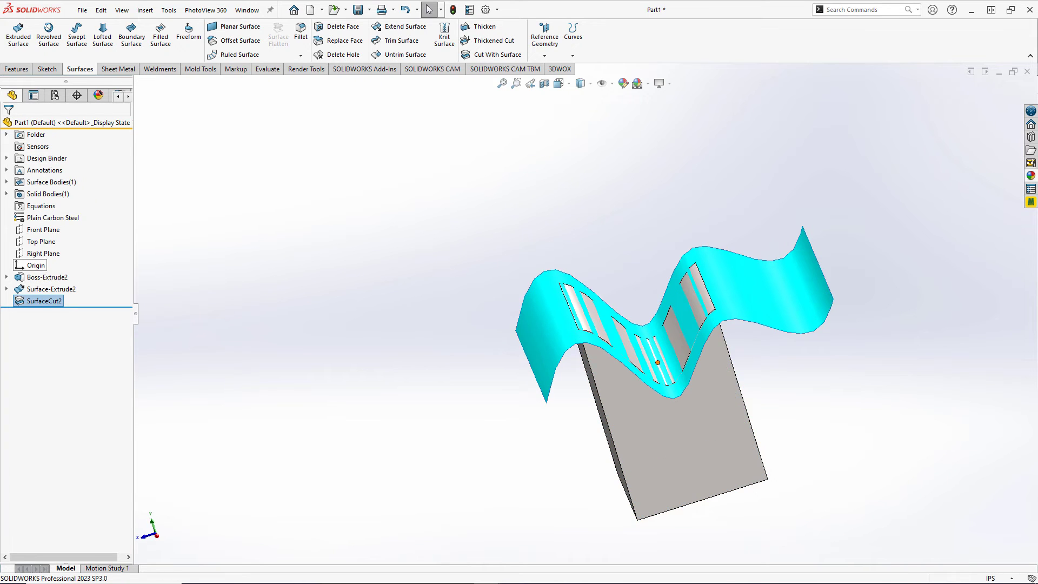
- Hide Surface-Extrude2 and turn the model to isometric view
left_click(52, 288)
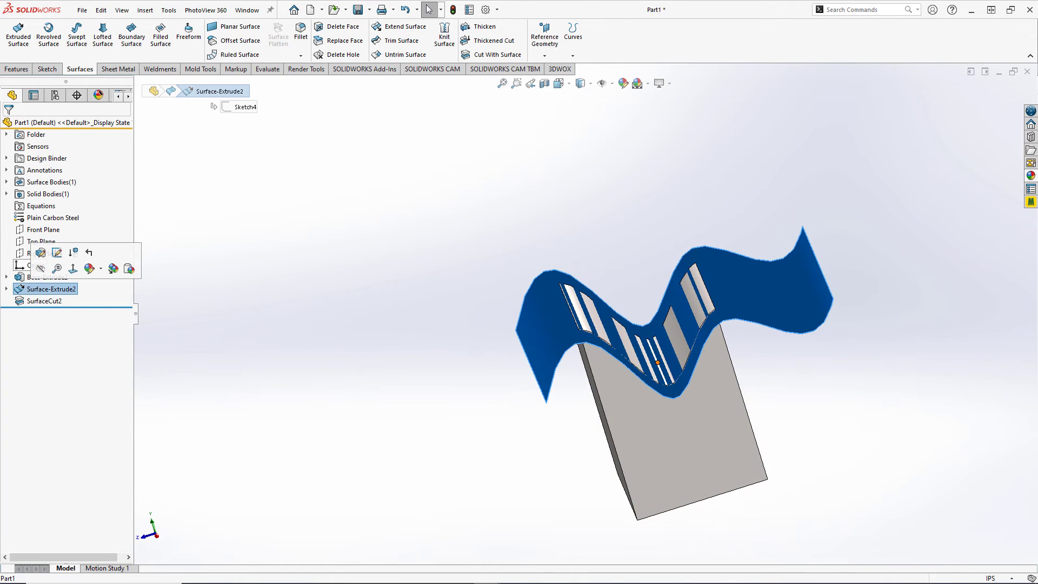
left_click(40, 268)
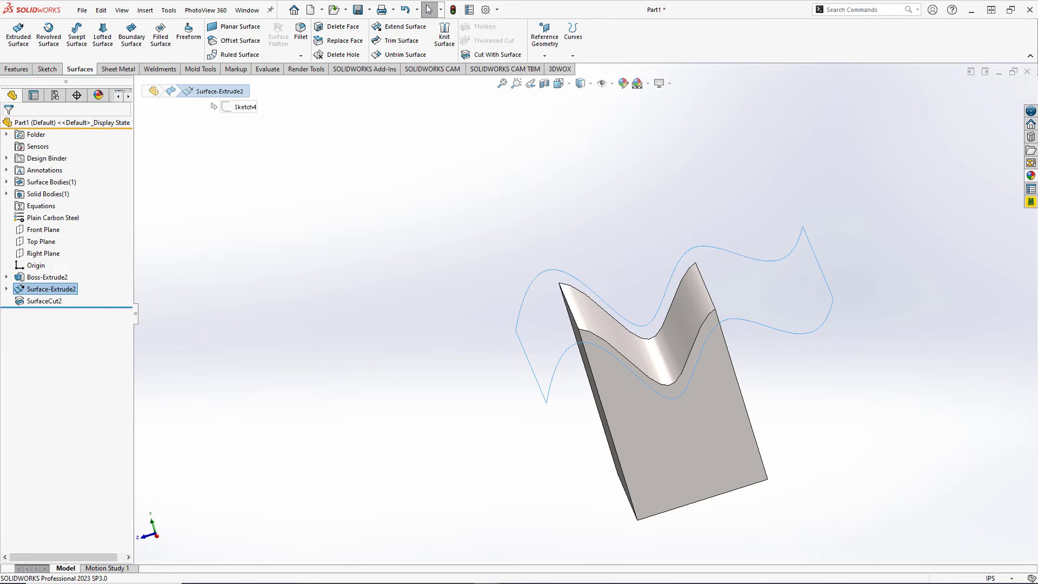
key("ctrl+7")
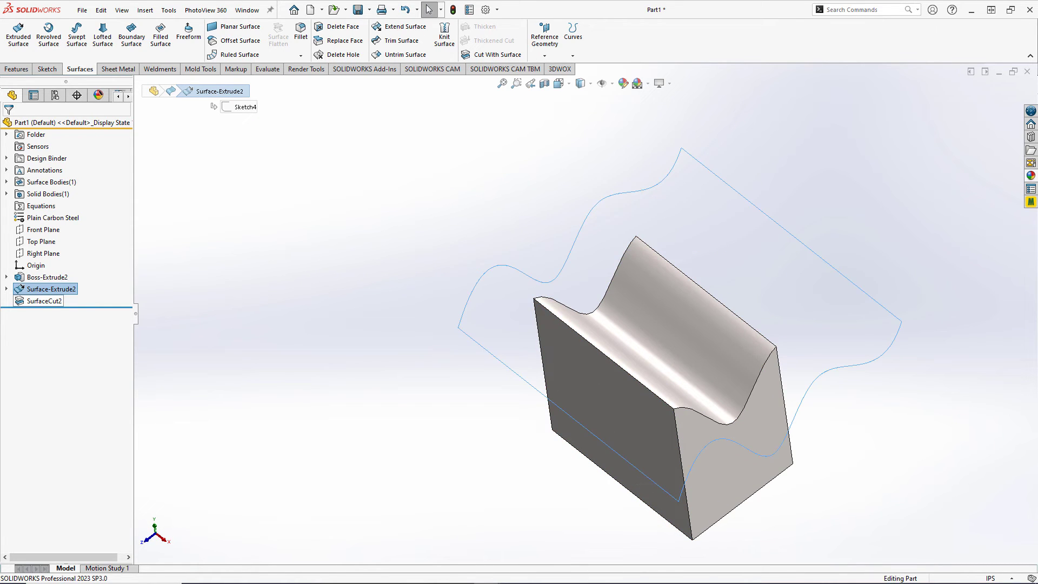
key("Escape")
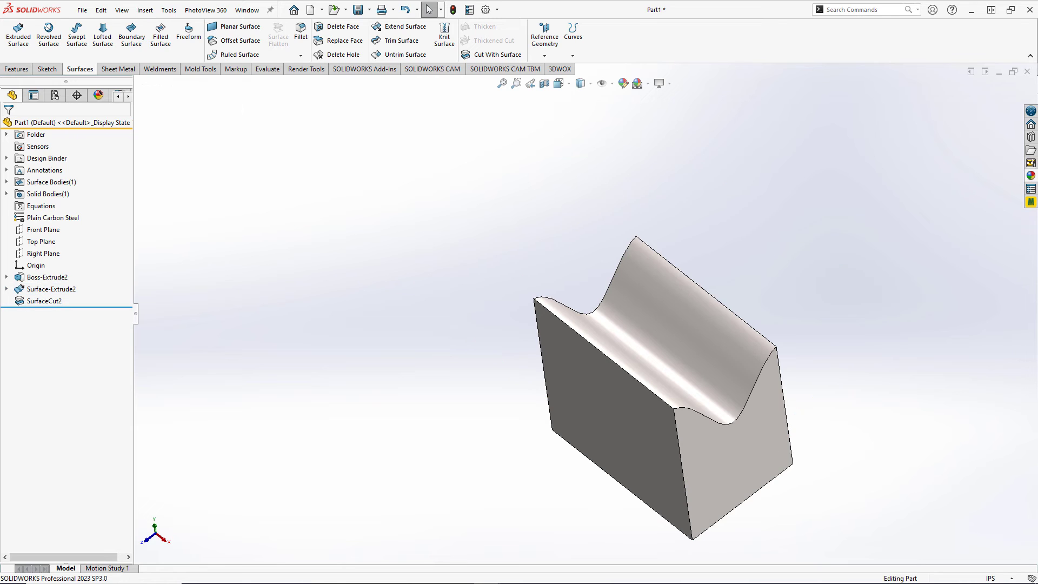
- Check the finished part from the front view, then return to isometric
key("ctrl+1")
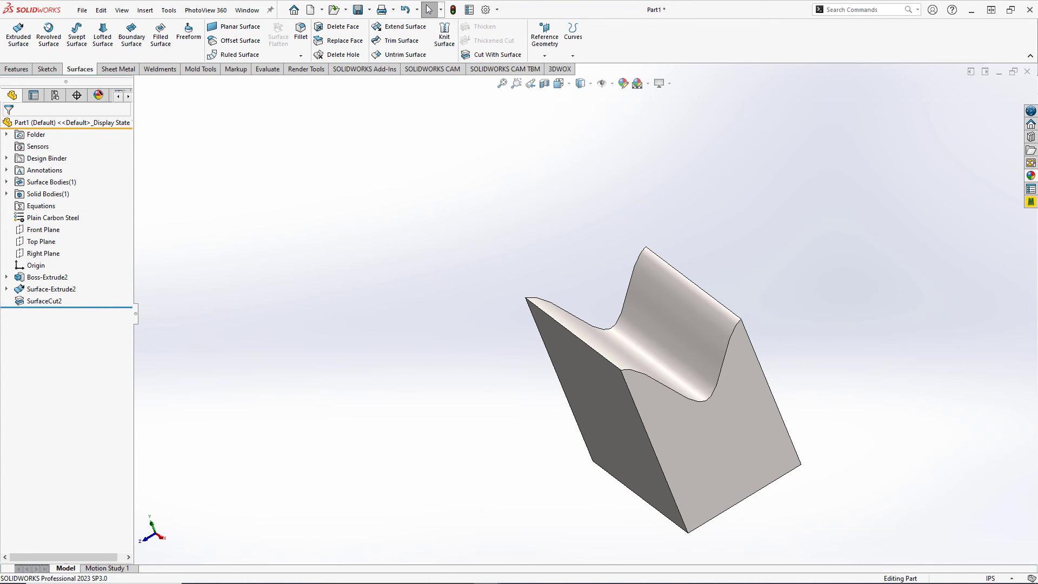
key("ctrl+7")
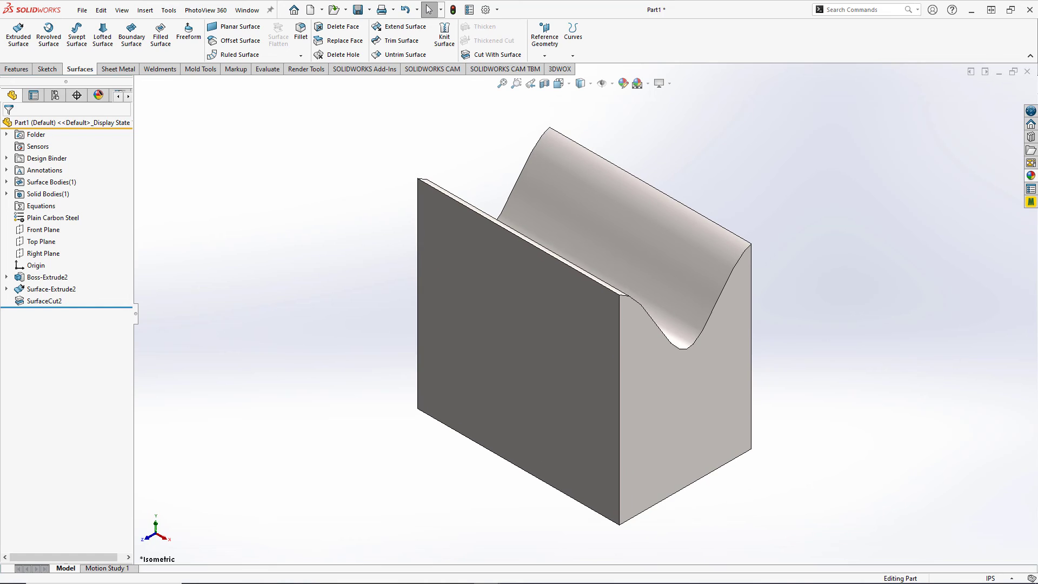